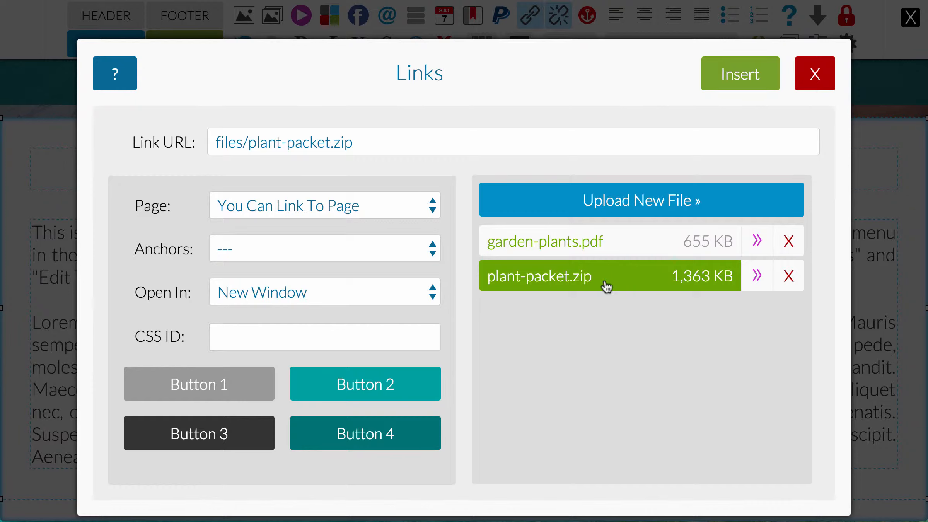
# Set the plant-packet.zip link to open in the Same Window and insert it on the "layout table" text
pyautogui.click(423, 295)
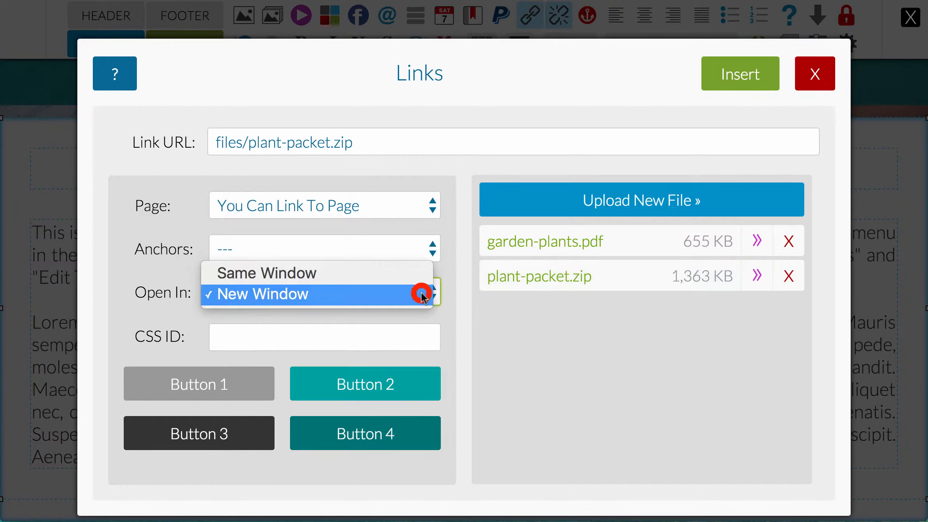
pyautogui.click(414, 270)
pyautogui.click(724, 74)
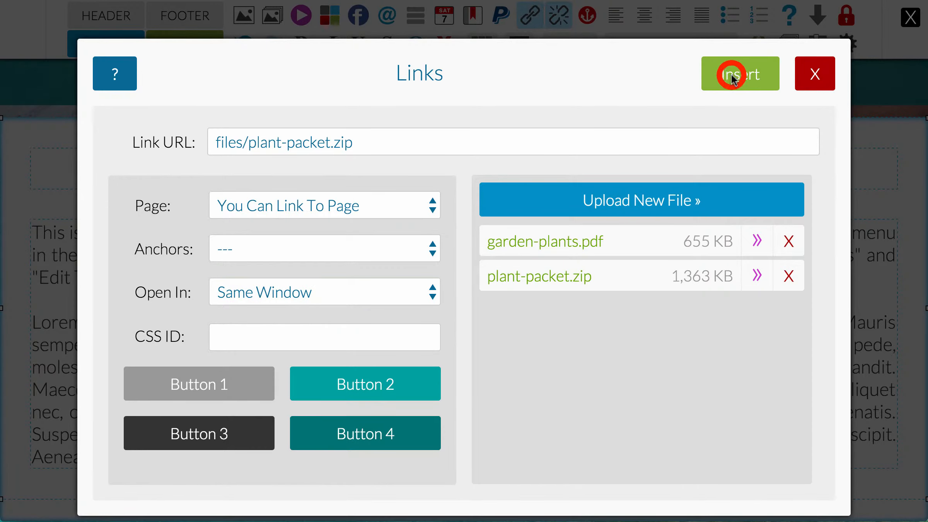
# Leave page editing and try the "layout table" link, choosing to stay on the page
pyautogui.click(105, 44)
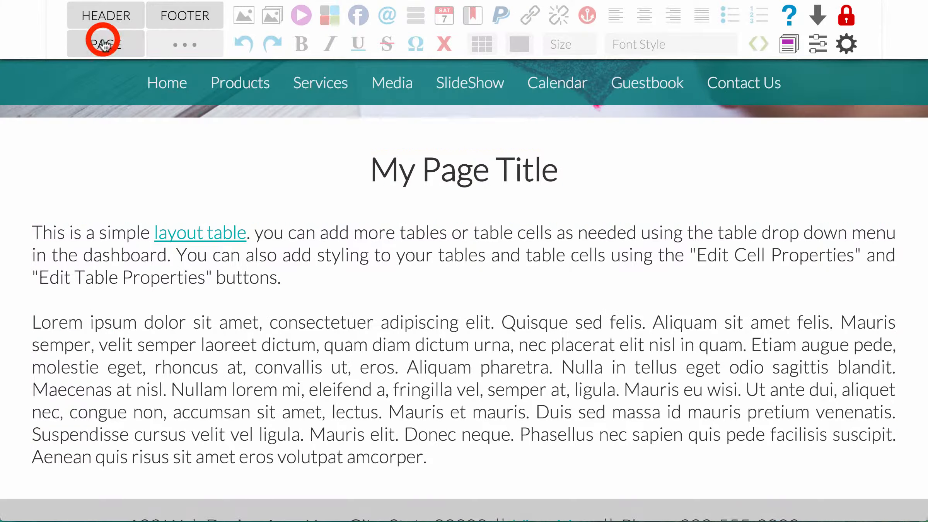
pyautogui.click(206, 232)
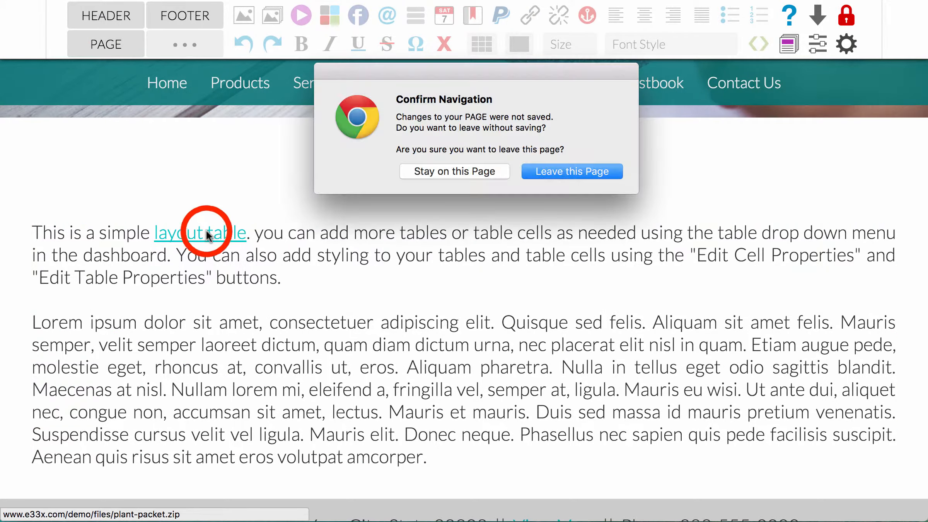
pyautogui.click(450, 171)
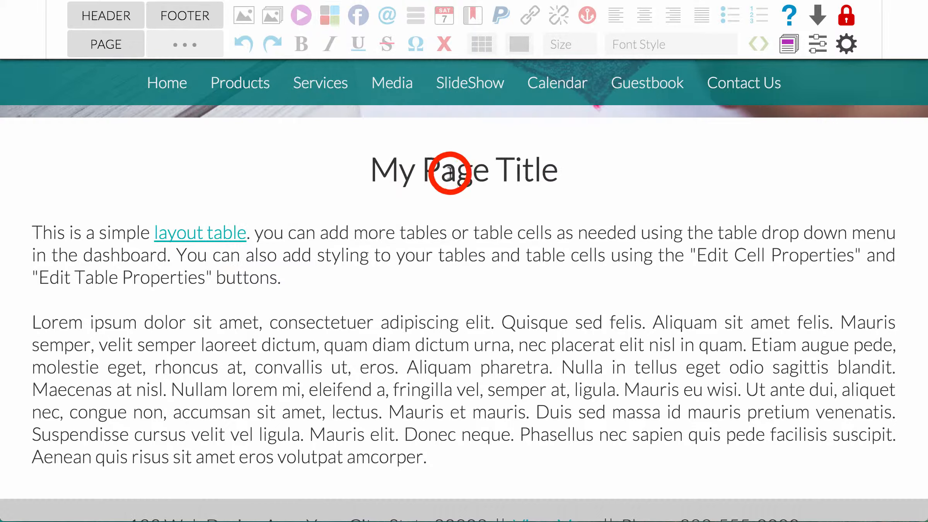
# Save the page changes, then exit editing and test the "layout table" download link
pyautogui.click(95, 46)
pyautogui.click(194, 44)
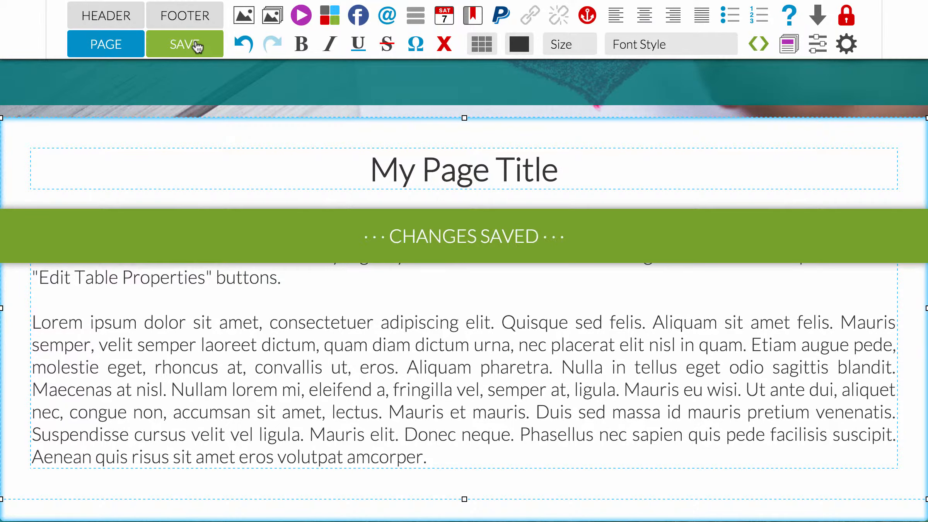
pyautogui.click(110, 45)
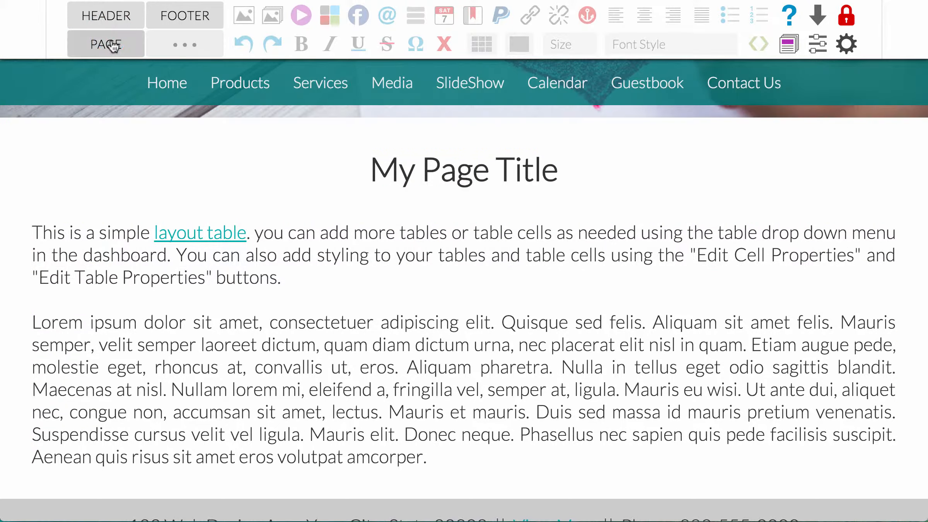
pyautogui.click(205, 234)
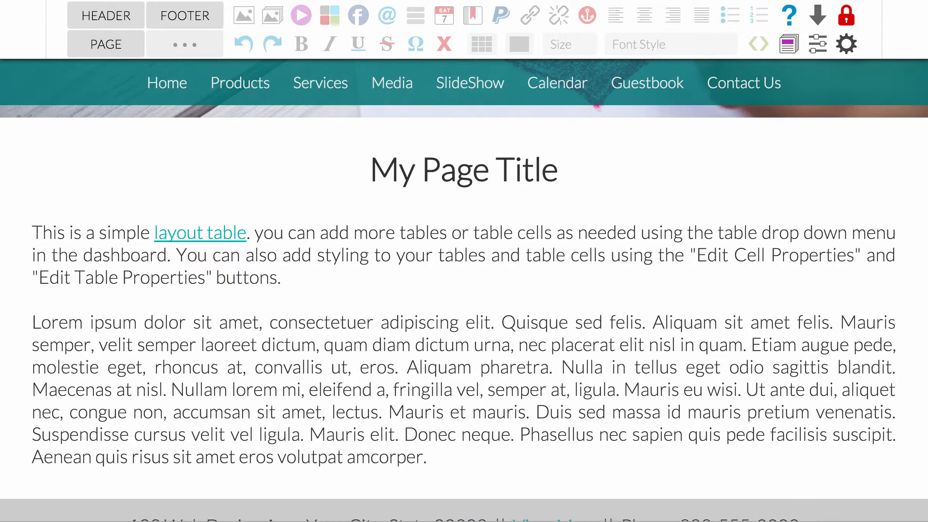
# Edit the "layout table" link to point to the Products page with the Button 2 style
pyautogui.click(112, 39)
pyautogui.click(197, 230)
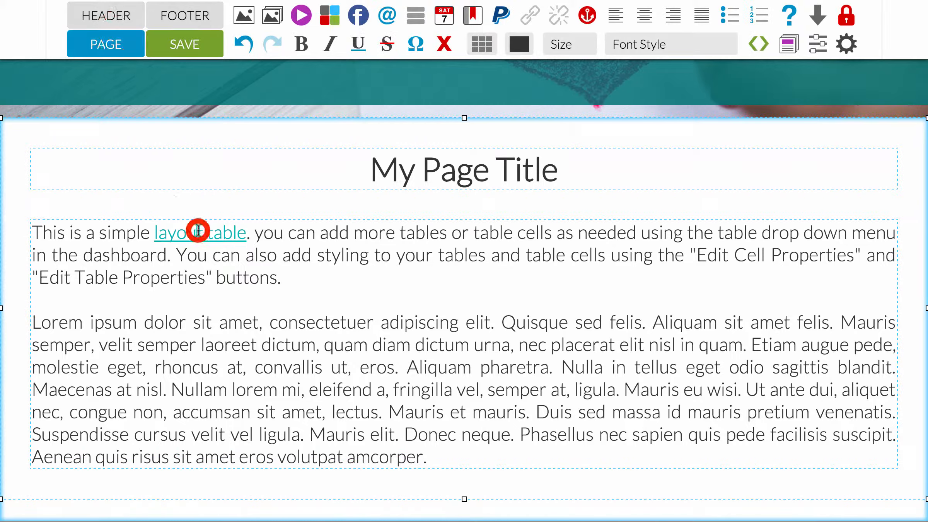
pyautogui.click(531, 16)
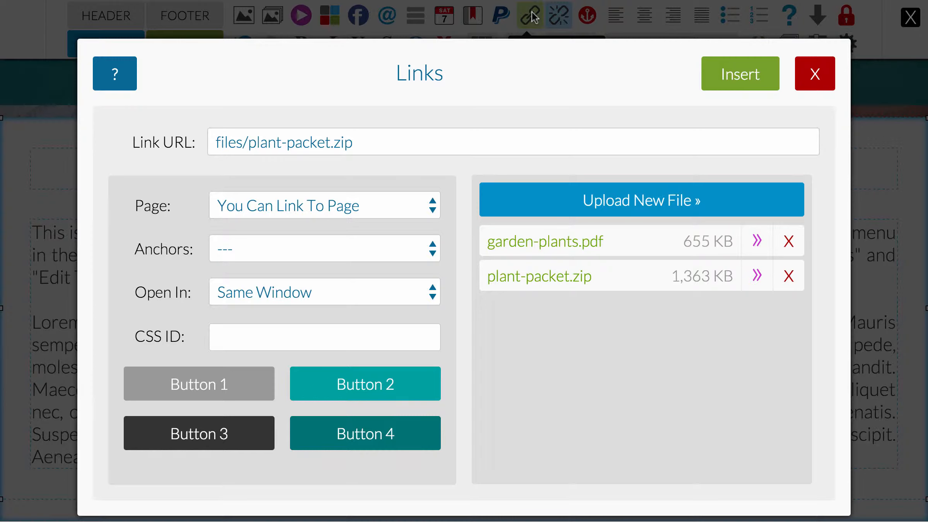
pyautogui.click(408, 294)
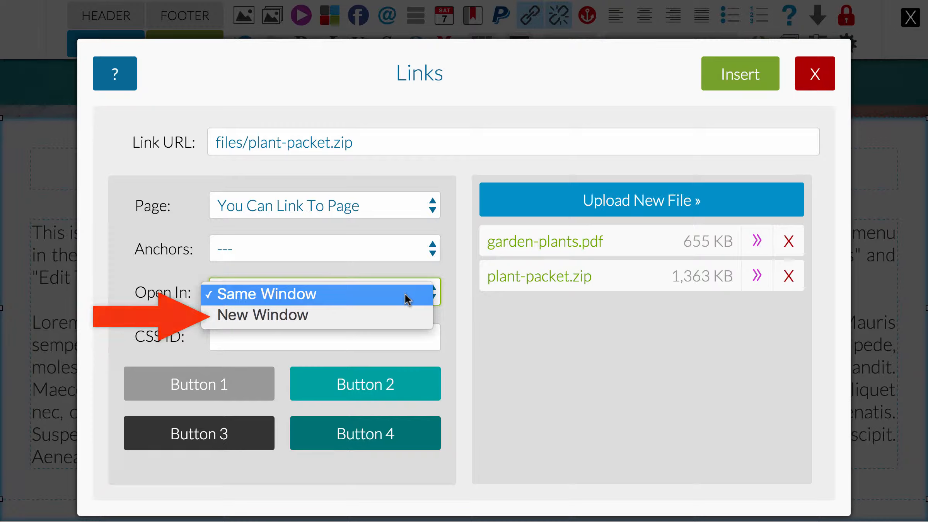
pyautogui.click(423, 205)
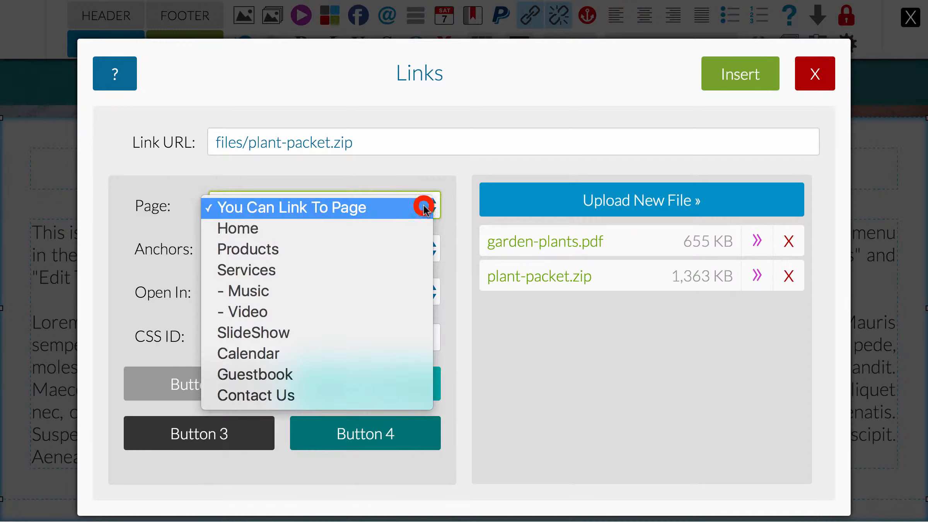
pyautogui.click(390, 249)
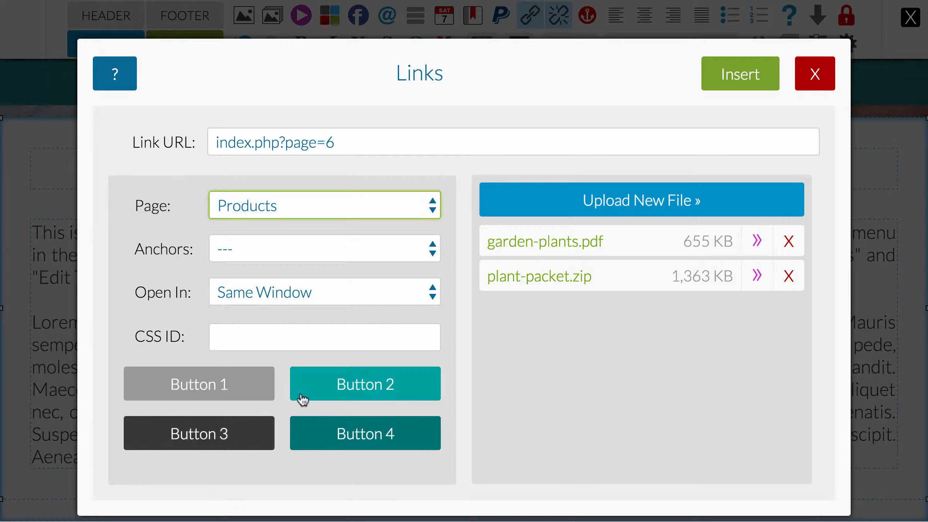
pyautogui.click(335, 385)
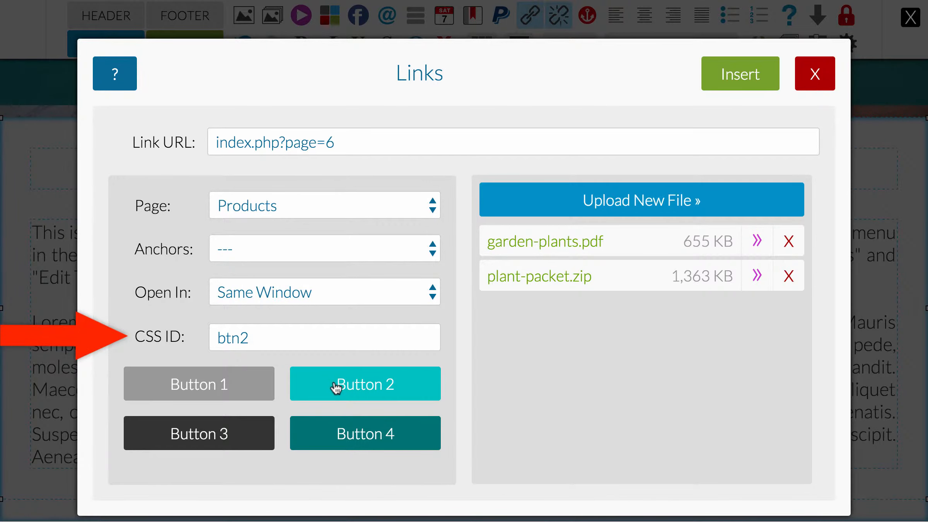
pyautogui.click(721, 76)
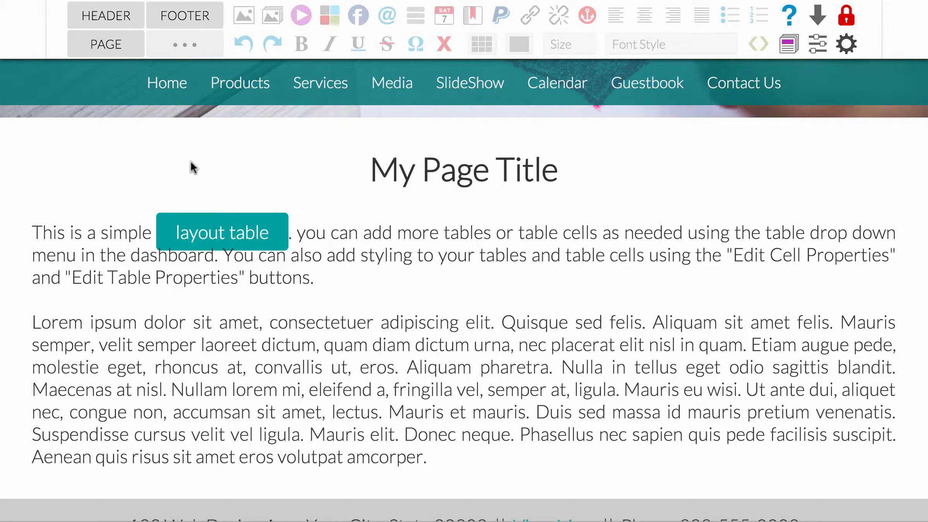
# Clear the CSS ID of the "layout table" link to turn the button back into a plain text link
pyautogui.click(94, 44)
pyautogui.click(221, 232)
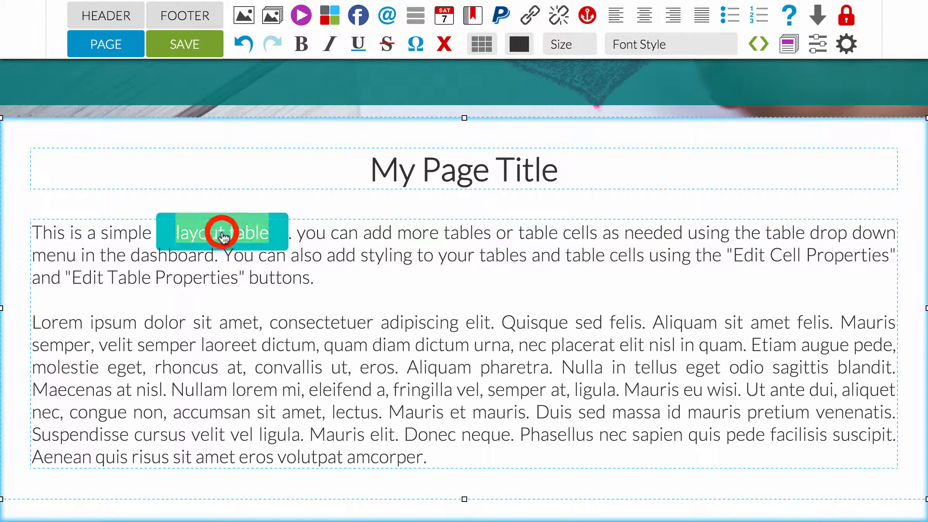
pyautogui.click(529, 15)
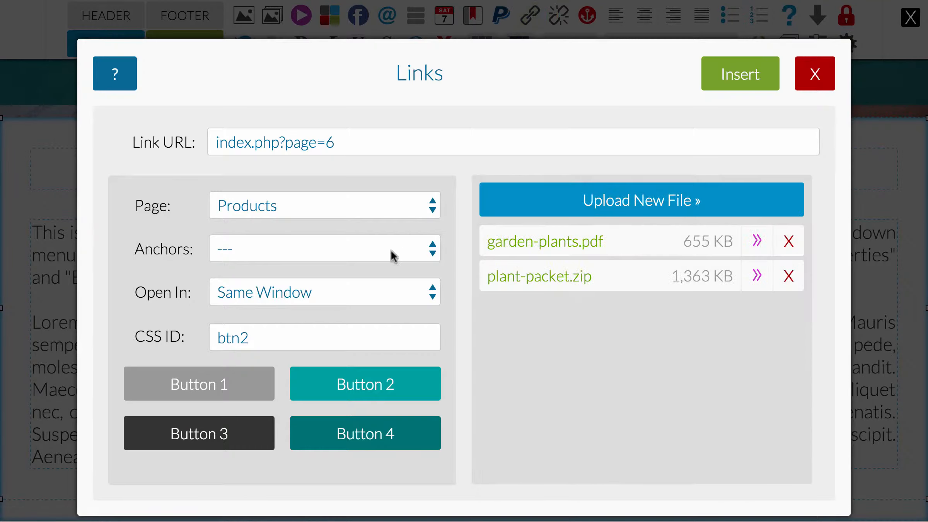
pyautogui.moveTo(262, 337); pyautogui.dragTo(211, 332)
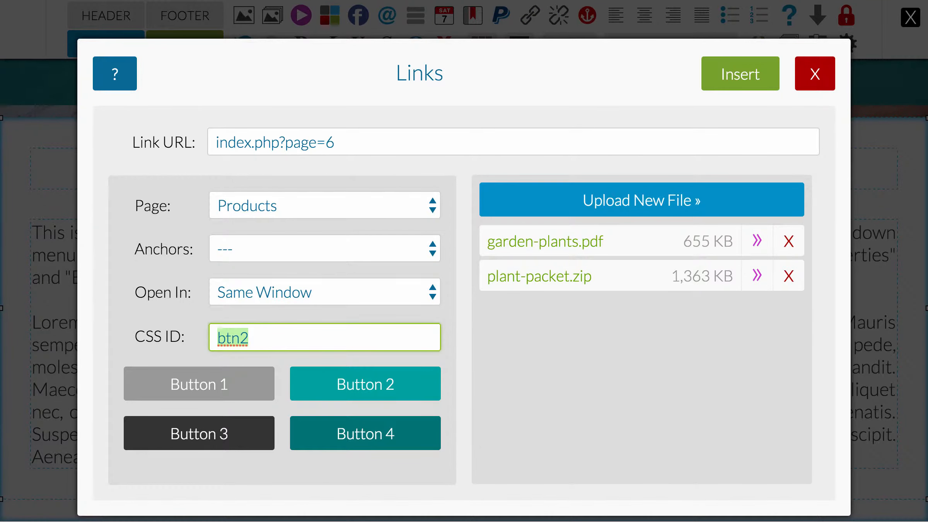
pyautogui.press('BackSpace')
pyautogui.click(757, 74)
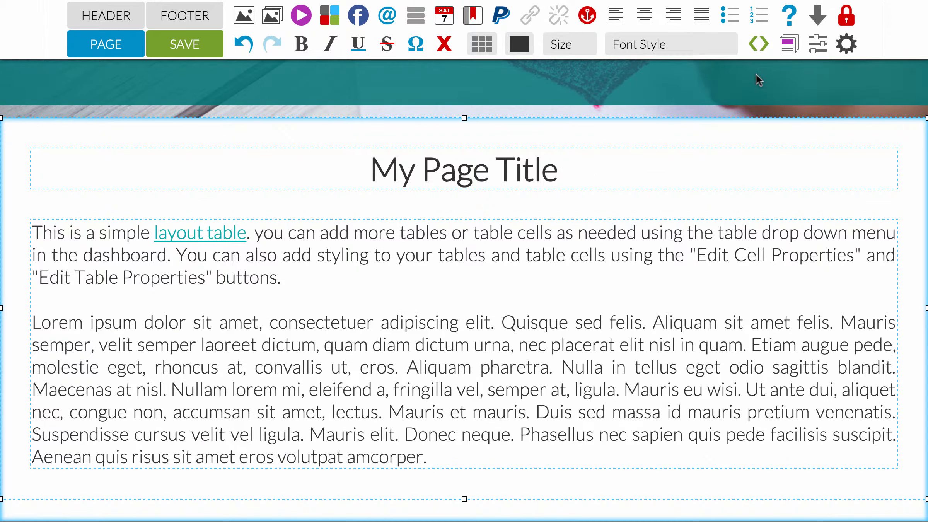
# Add a separate line reading "CLICK HERE" below the first paragraph
pyautogui.click(315, 278)
pyautogui.press('Return')
pyautogui.press('Return')
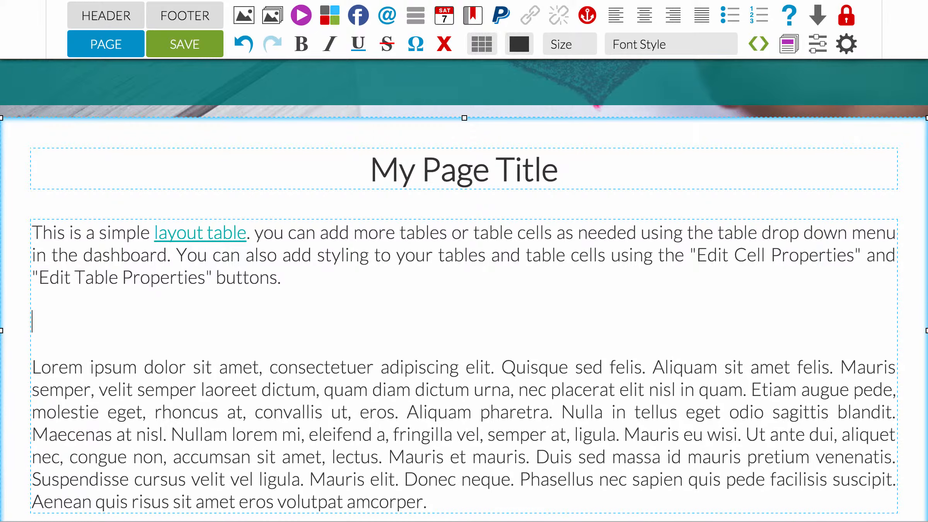
pyautogui.write('CLICK HERE')
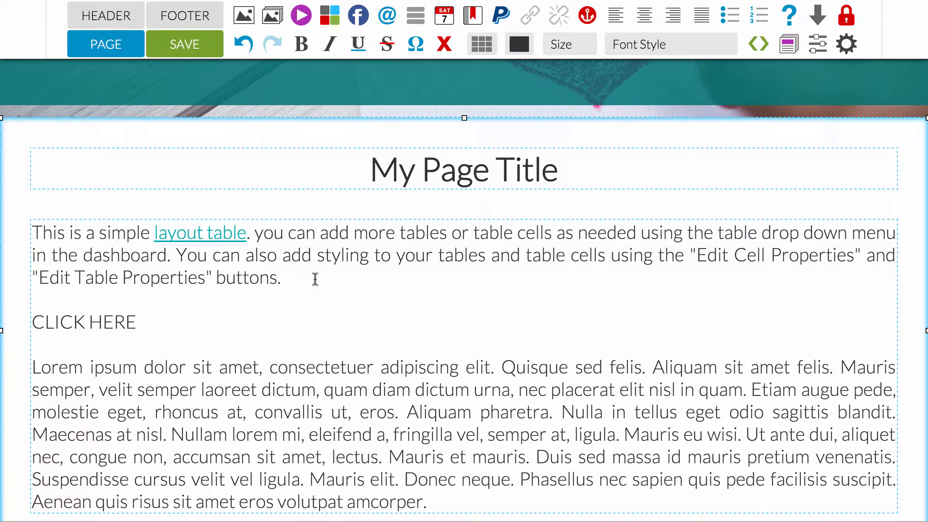
# Link the "CLICK HERE" text to the Music page with the Button 4 style, and view it outside page editing
pyautogui.moveTo(151, 322); pyautogui.dragTo(33, 322)
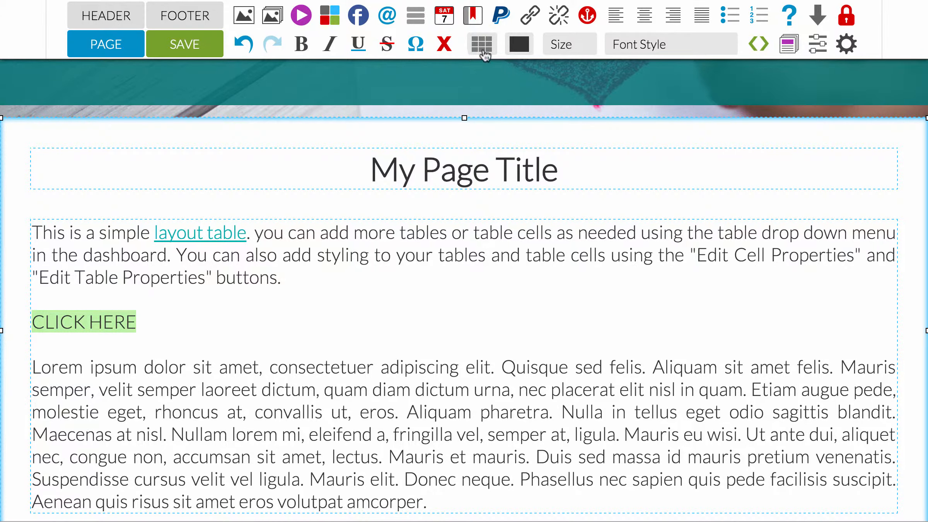
pyautogui.click(529, 15)
pyautogui.click(427, 205)
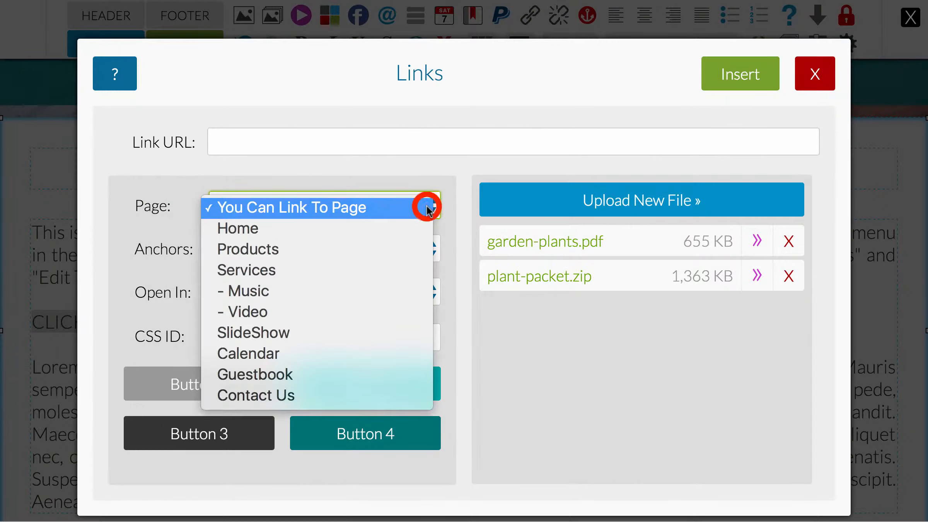
pyautogui.click(398, 293)
pyautogui.click(331, 434)
pyautogui.click(740, 80)
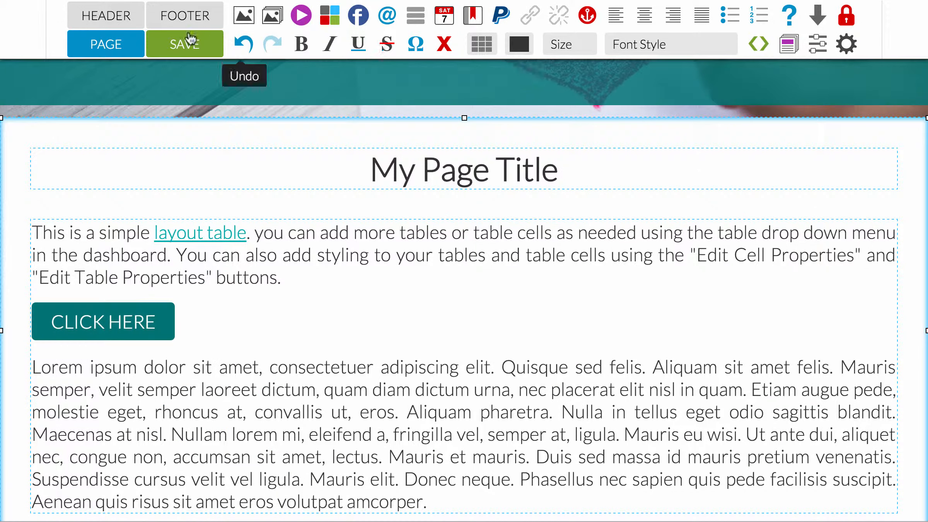
pyautogui.click(116, 37)
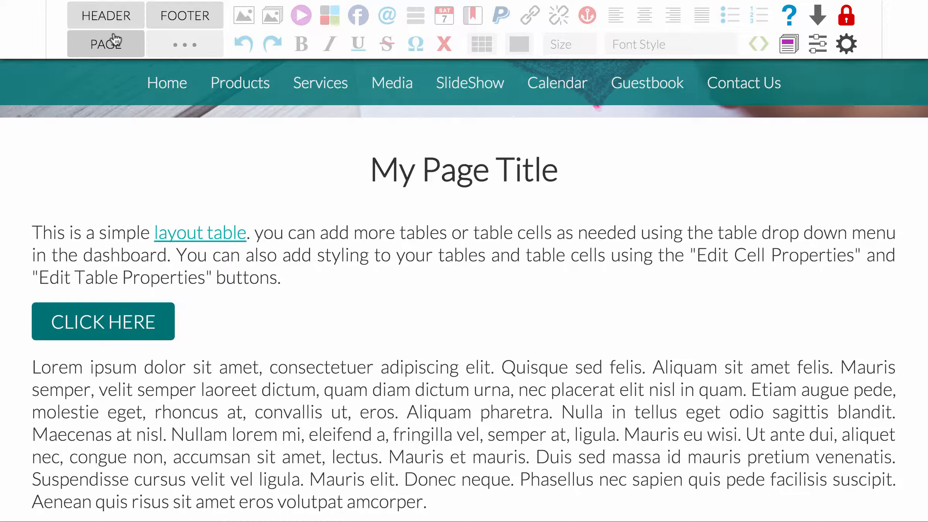
pyautogui.scroll(-3, 210, 235)
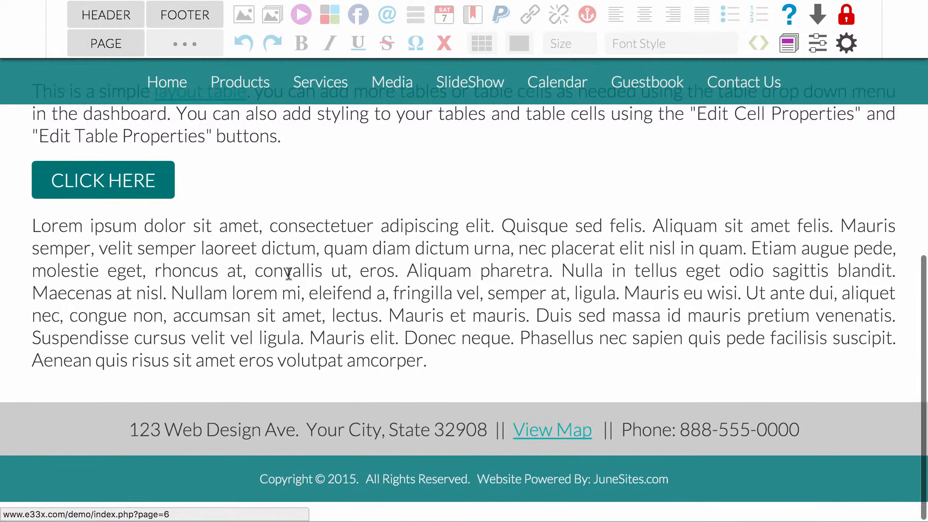
# Insert a page anchor named "topic1" at the start of the "MY TOPIC 1" heading
pyautogui.click(127, 41)
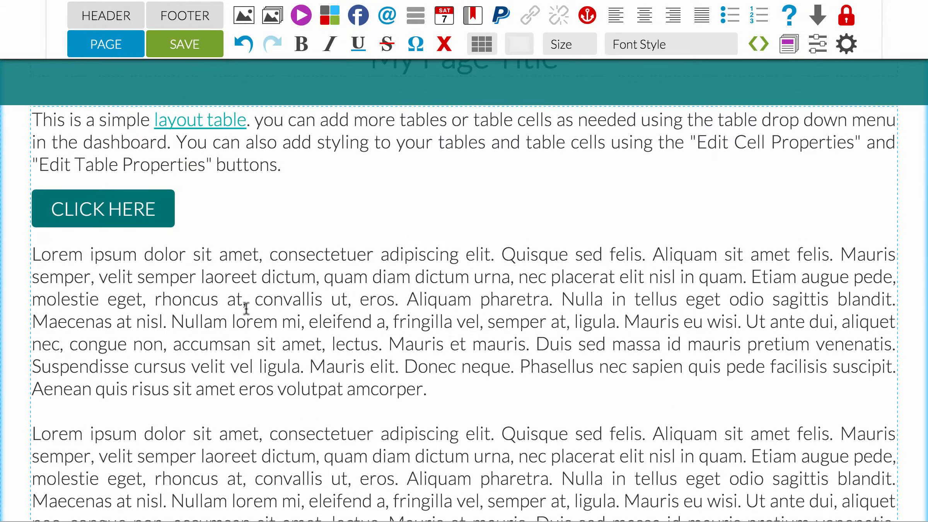
pyautogui.scroll(-8, 246, 307)
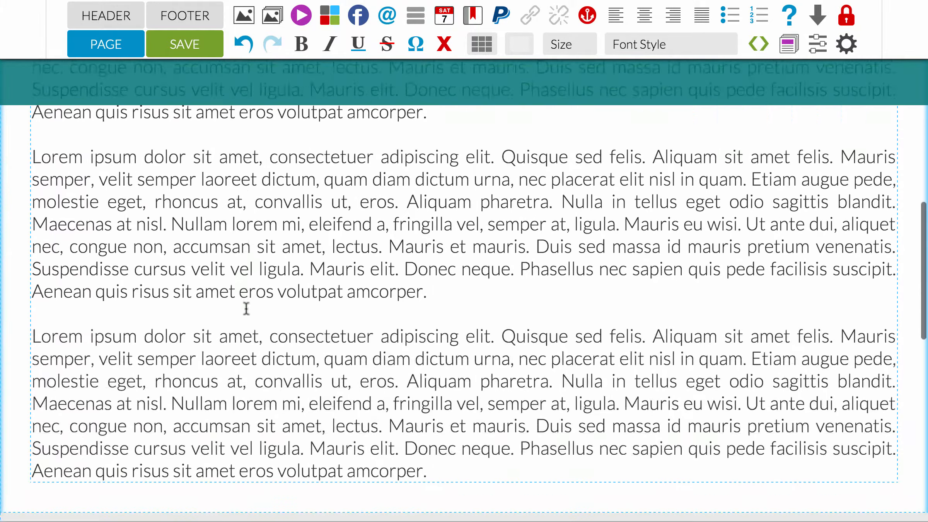
pyautogui.scroll(-7, 246, 307)
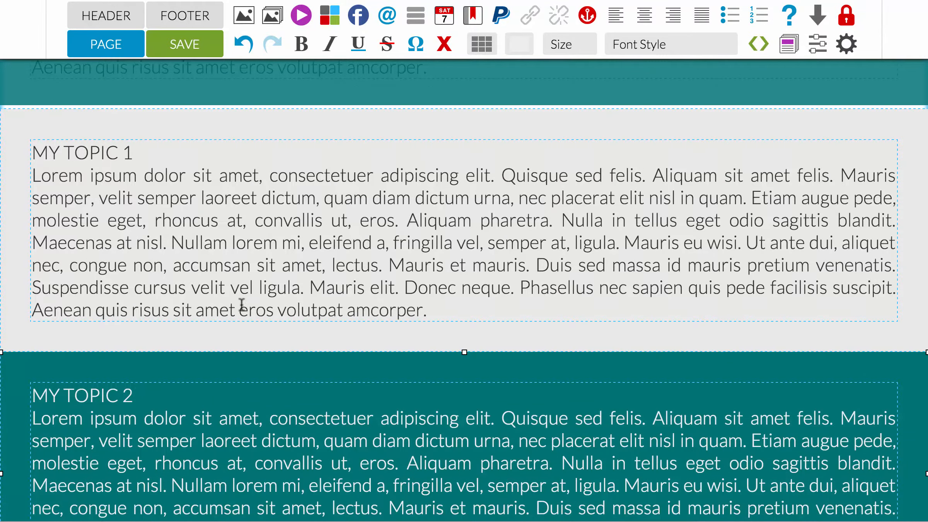
pyautogui.click(35, 152)
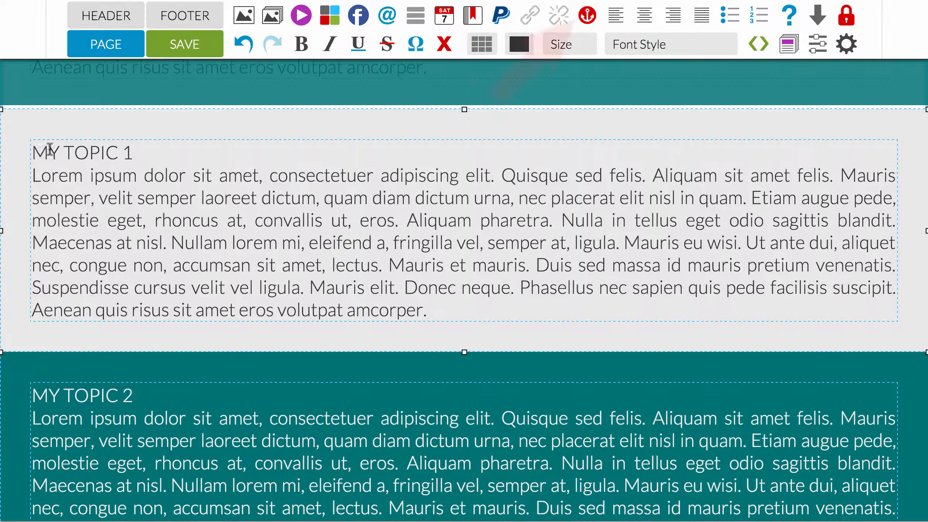
pyautogui.click(586, 16)
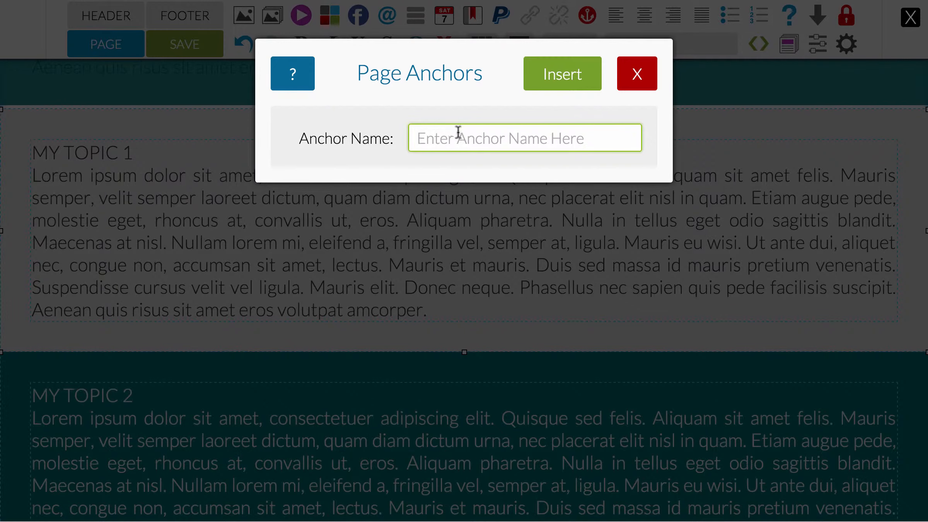
pyautogui.write('topic1')
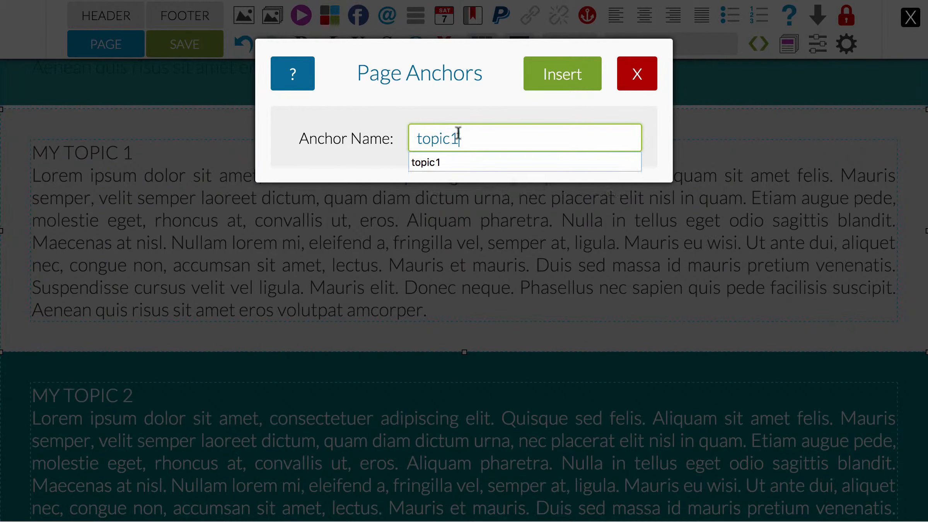
pyautogui.click(461, 112)
pyautogui.click(563, 69)
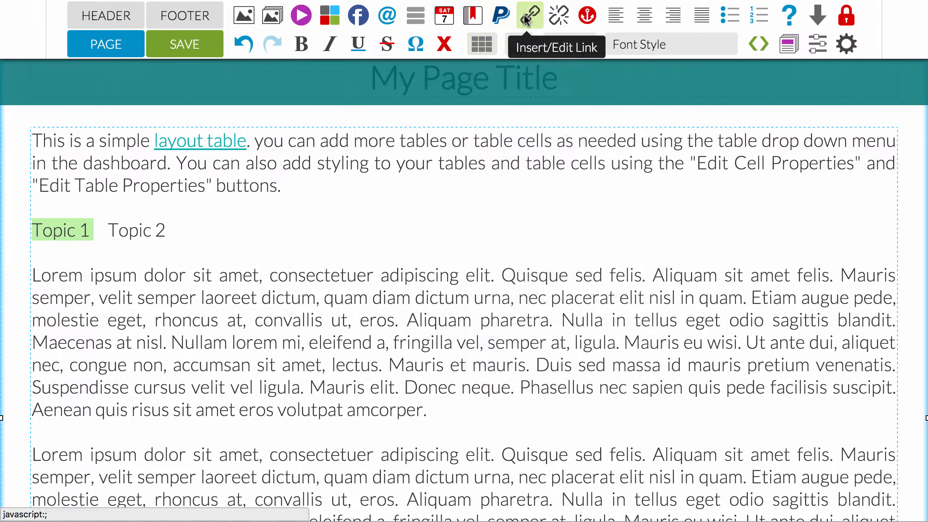
# Link the "Topic 1" text to the topic1 anchor with the Button 4 style
pyautogui.click(520, 21)
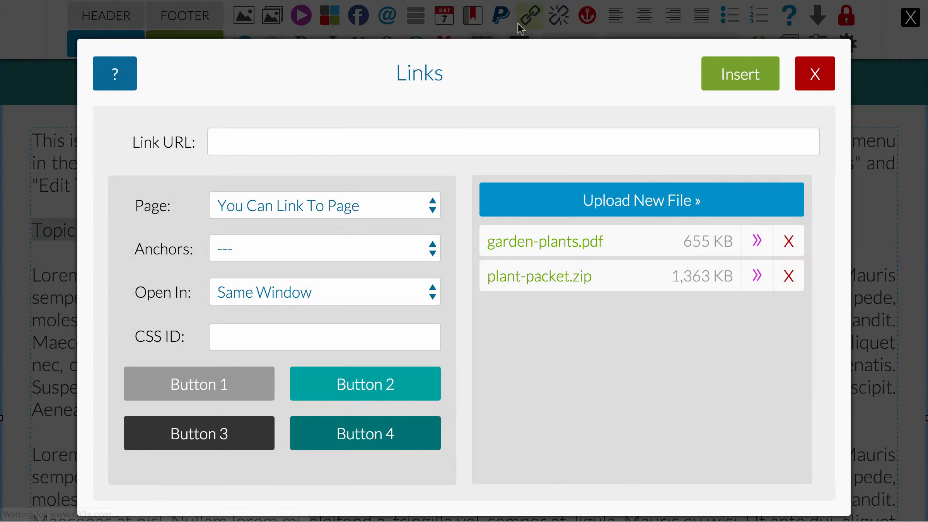
pyautogui.click(343, 445)
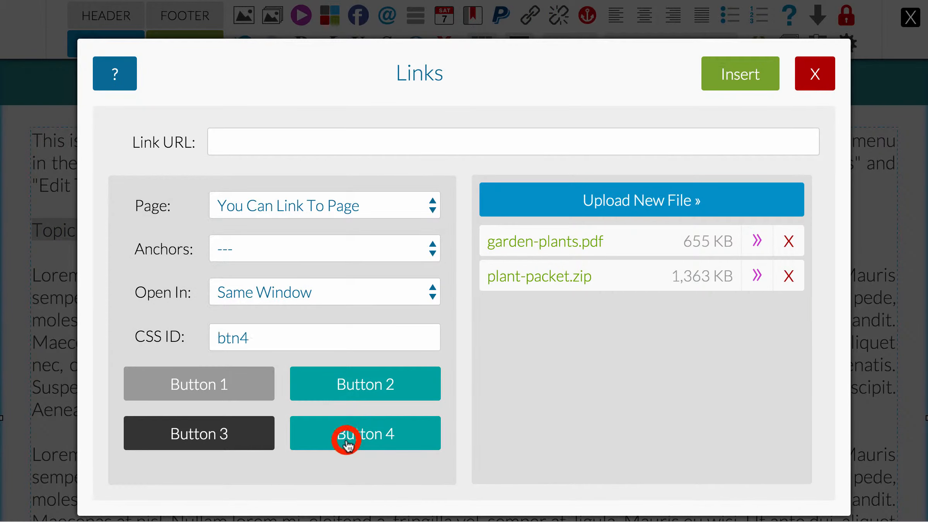
pyautogui.click(430, 245)
pyautogui.click(260, 273)
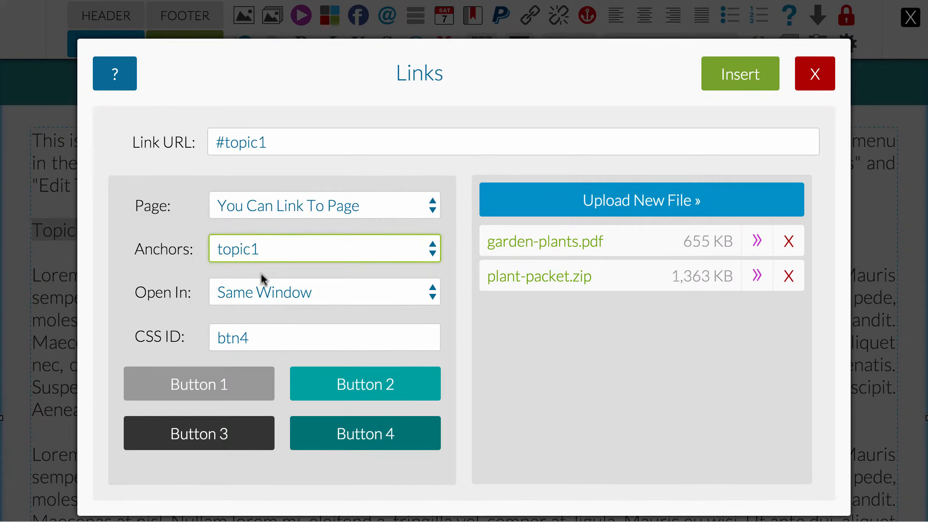
pyautogui.click(743, 76)
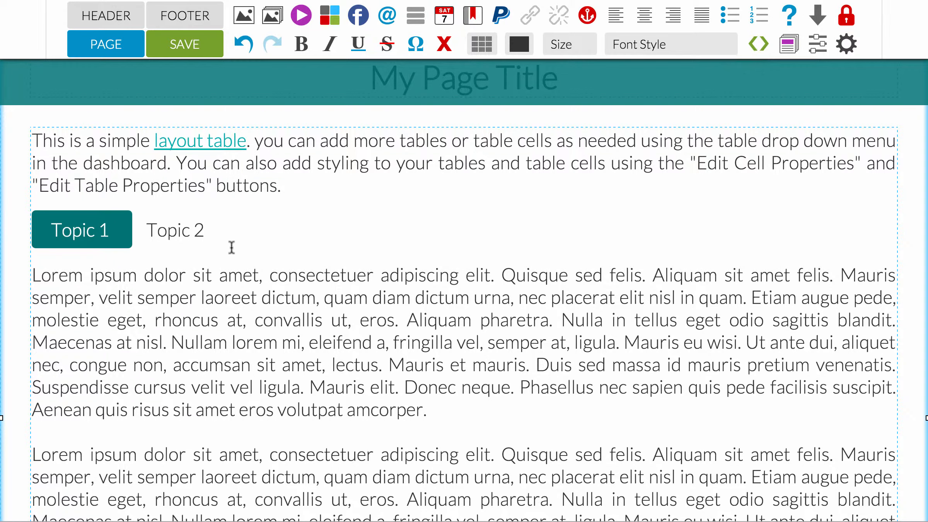
# Link the "Topic 2" text to the topic2 anchor with the Button 4 style
pyautogui.moveTo(208, 230); pyautogui.dragTo(146, 230)
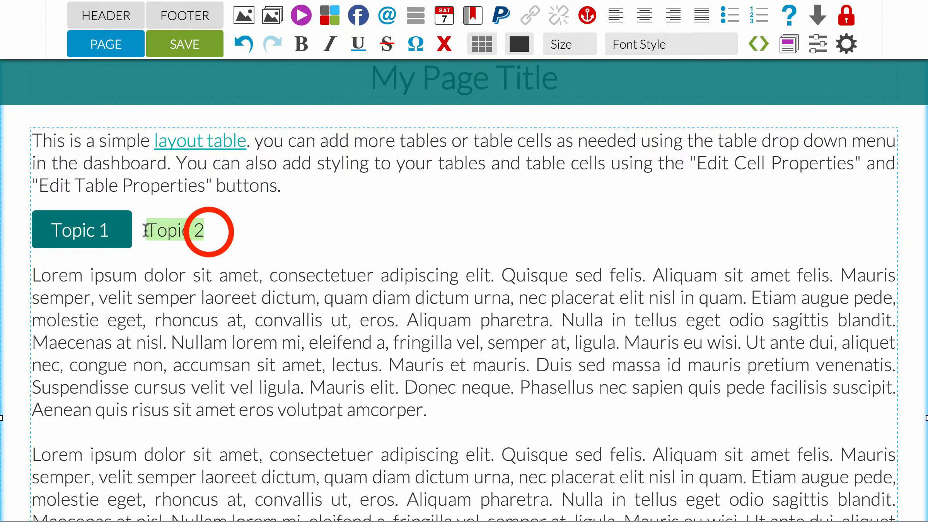
pyautogui.click(529, 15)
pyautogui.click(375, 249)
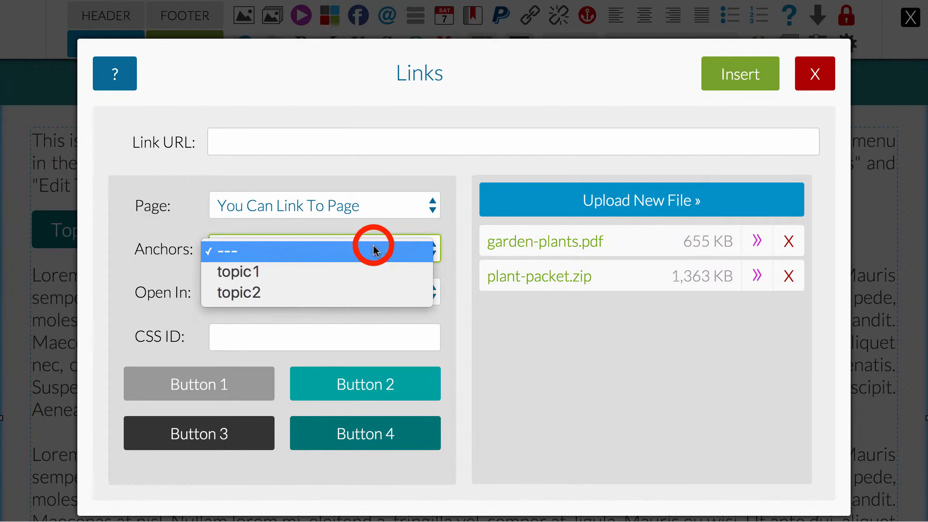
pyautogui.click(332, 294)
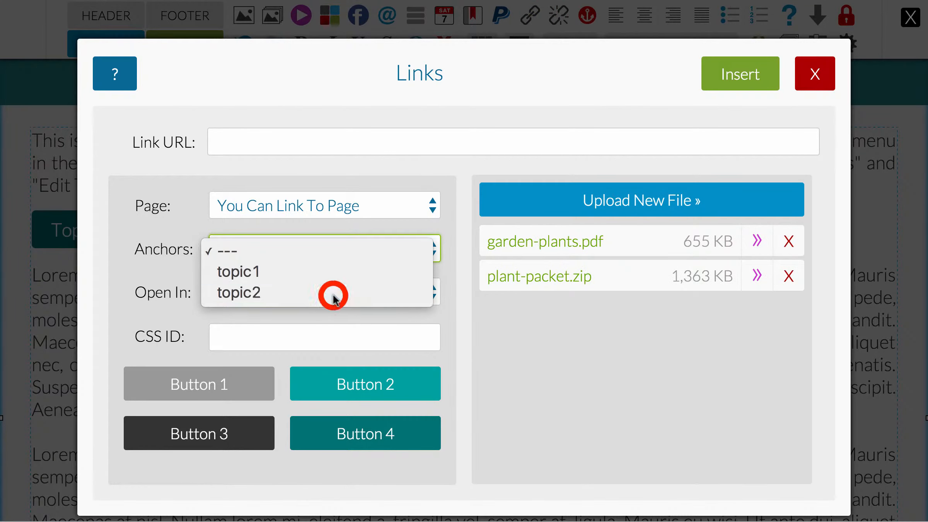
pyautogui.click(350, 435)
pyautogui.click(742, 73)
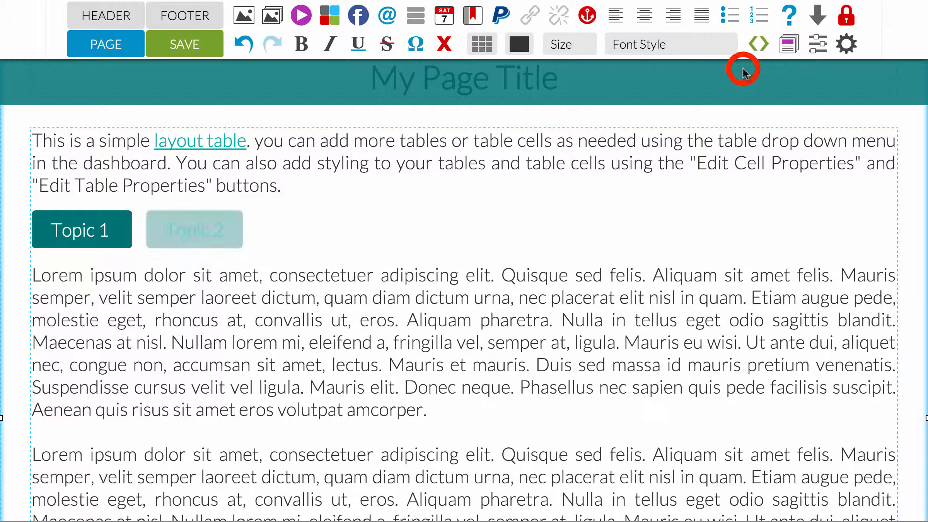
# Leave page editing and test the Topic 1 and Topic 2 buttons on the page
pyautogui.click(104, 48)
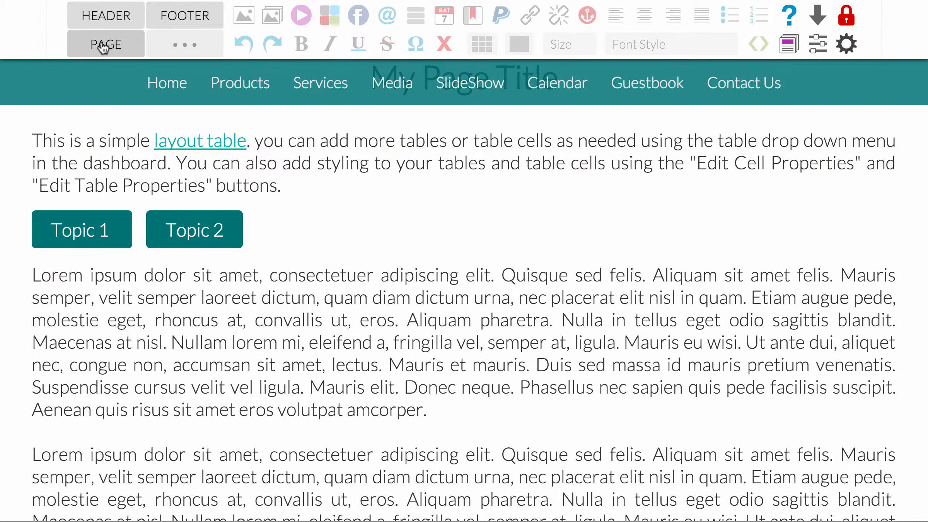
pyautogui.click(83, 228)
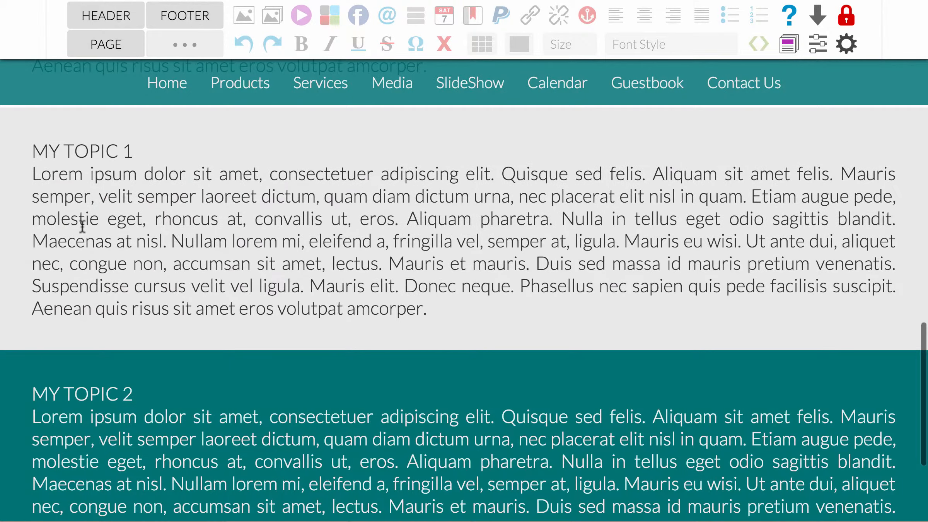
pyautogui.scroll(10, 89, 227)
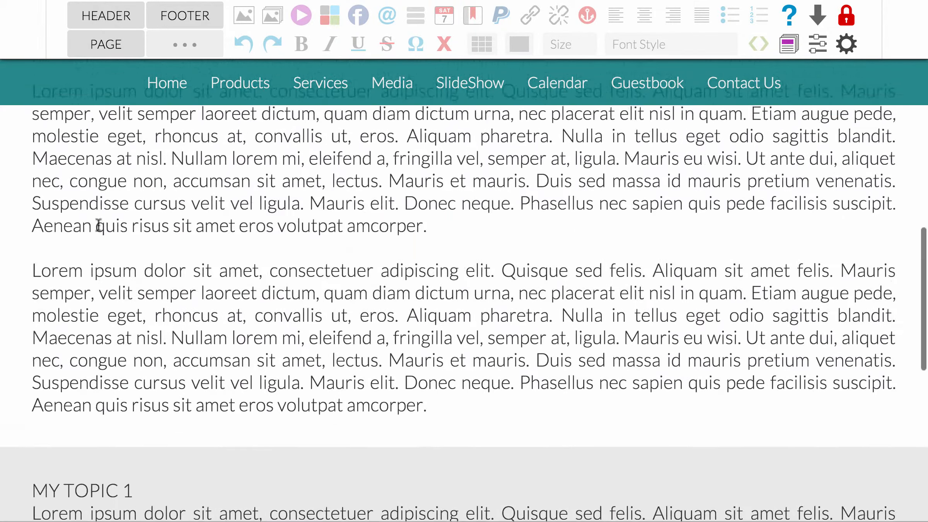
pyautogui.click(197, 224)
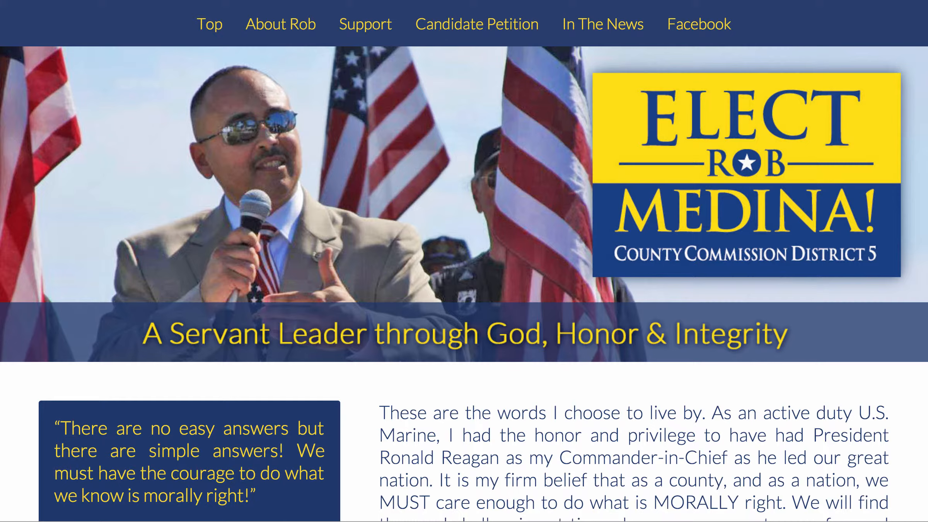
# Try the About, Support and Top anchor links in the example campaign website's navigation menu
pyautogui.click(286, 37)
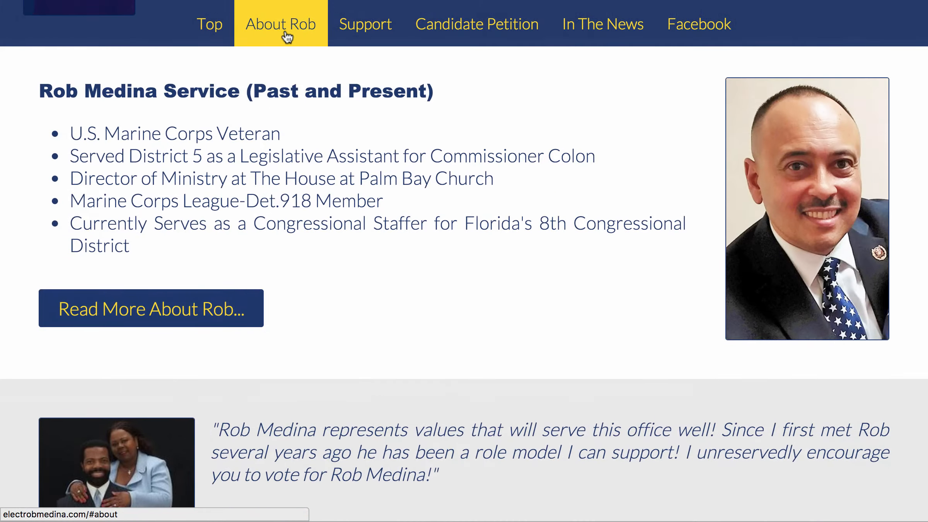
pyautogui.click(358, 35)
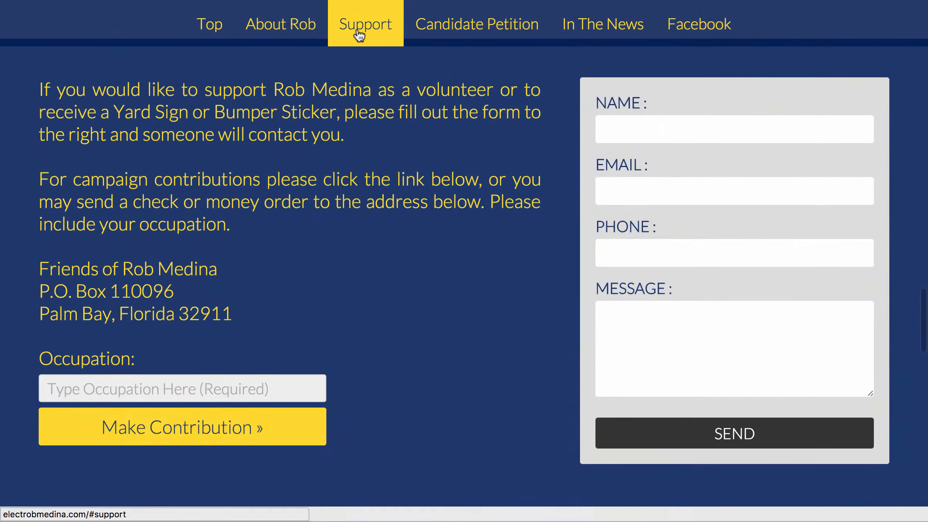
pyautogui.click(224, 28)
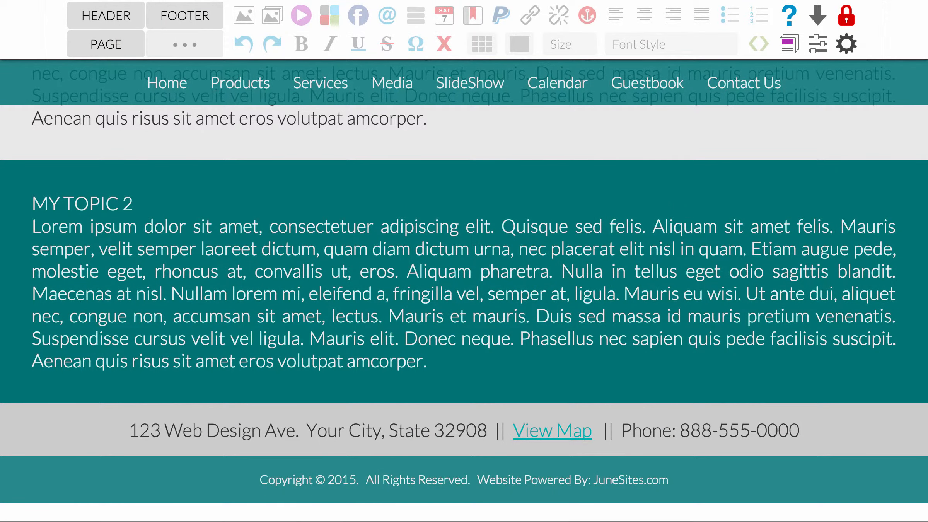
# Add an anchor button titled "Scroll" for the anchor "topic2" to the navigation menu, and close the page manager
pyautogui.click(788, 43)
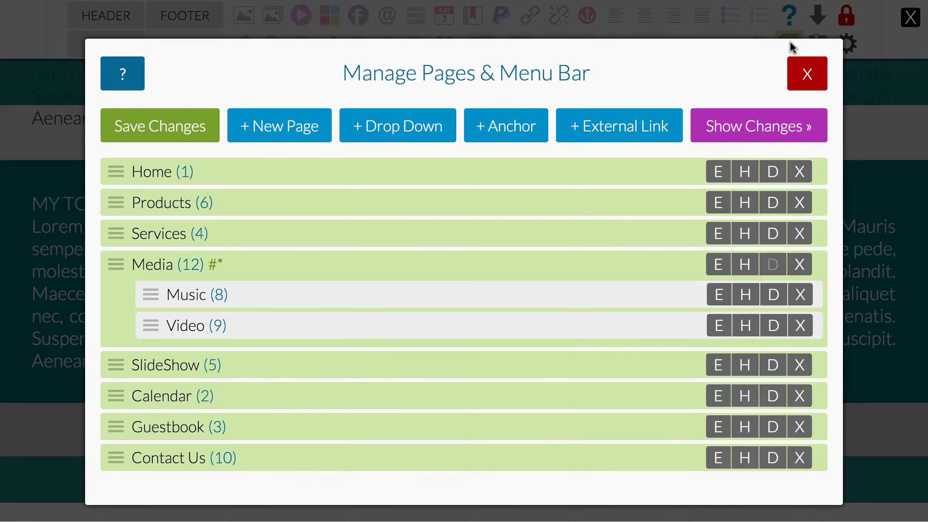
pyautogui.click(503, 128)
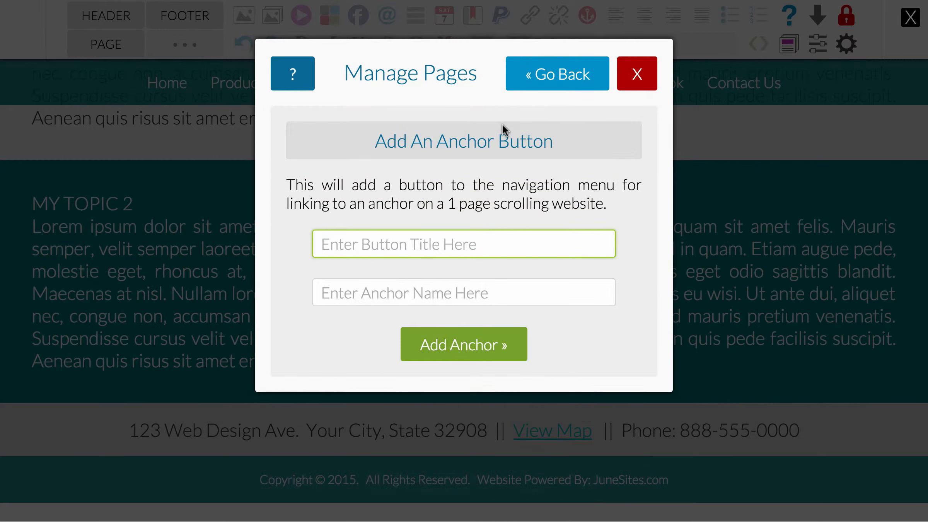
pyautogui.write('Sc')
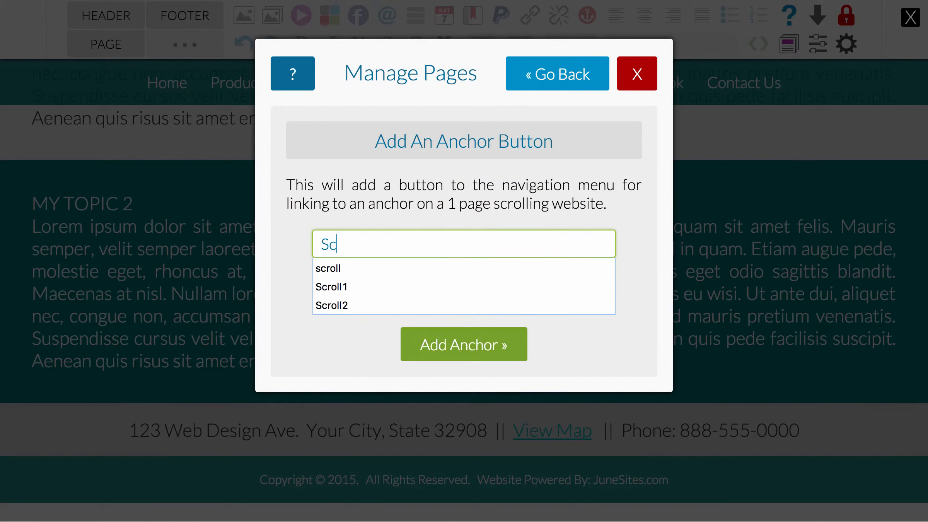
pyautogui.write('roll')
pyautogui.click(617, 176)
pyautogui.click(385, 291)
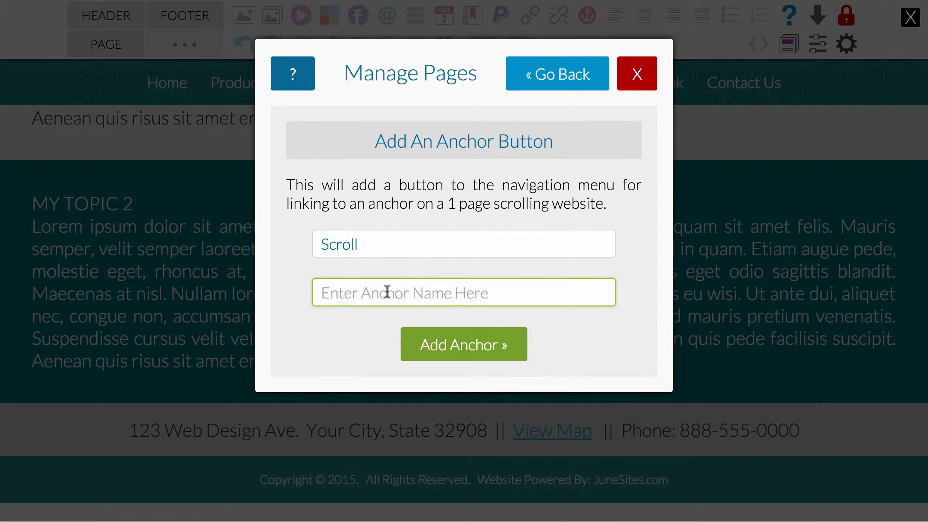
pyautogui.write('topic2')
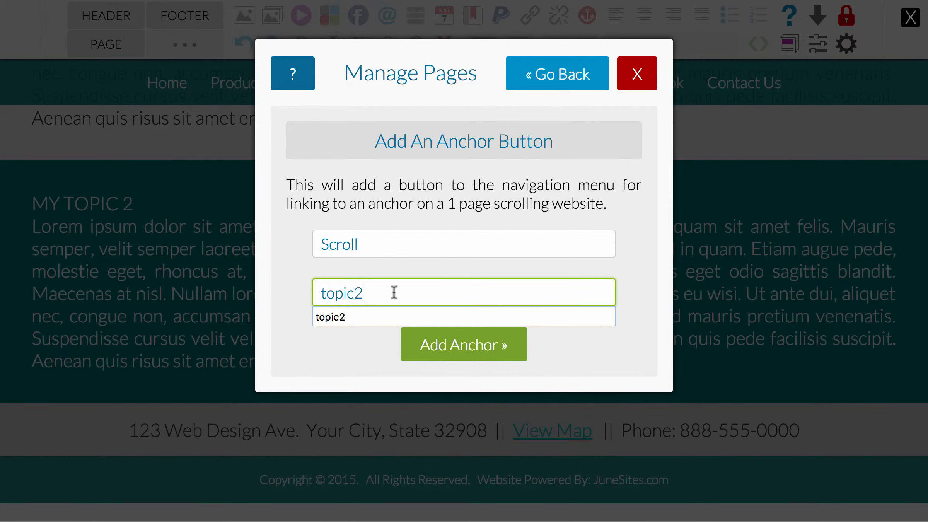
pyautogui.click(431, 262)
pyautogui.click(444, 345)
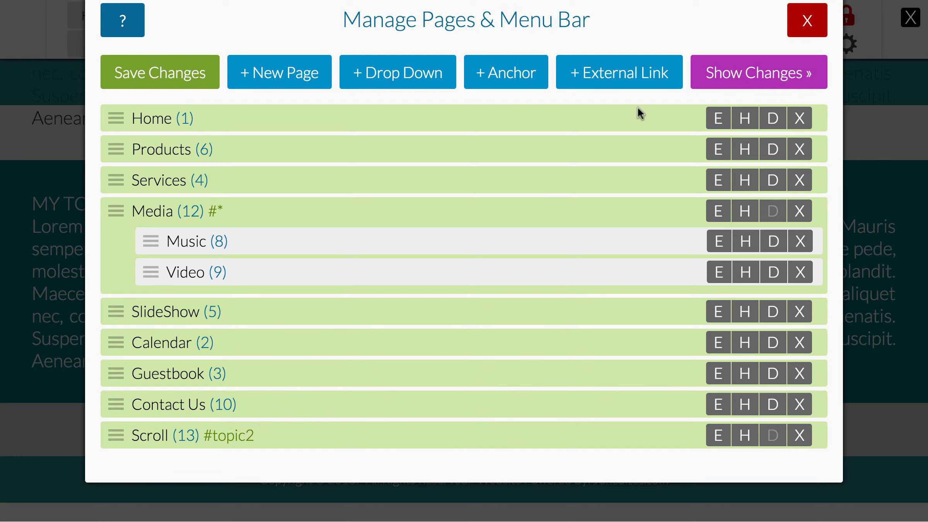
pyautogui.click(811, 21)
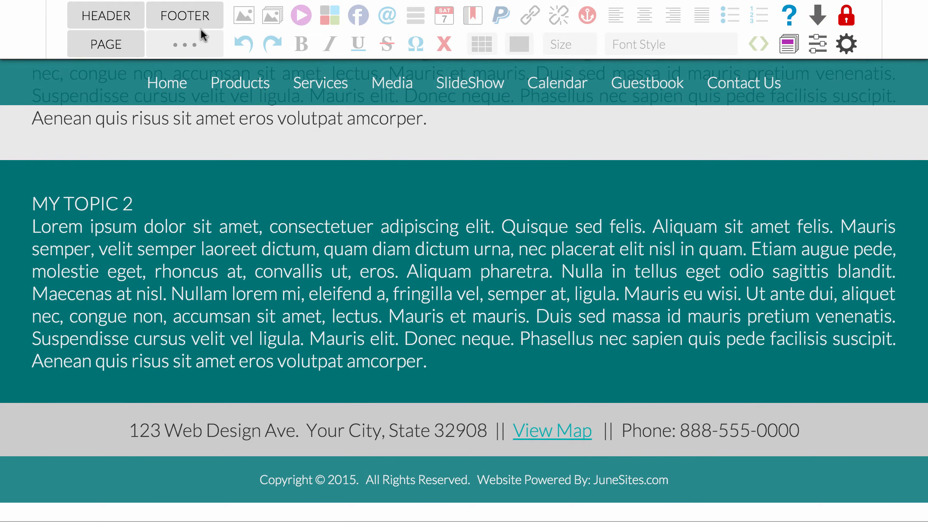
# Return to page editing and select the anchor in front of the "MY TOPIC 2" heading
pyautogui.click(118, 42)
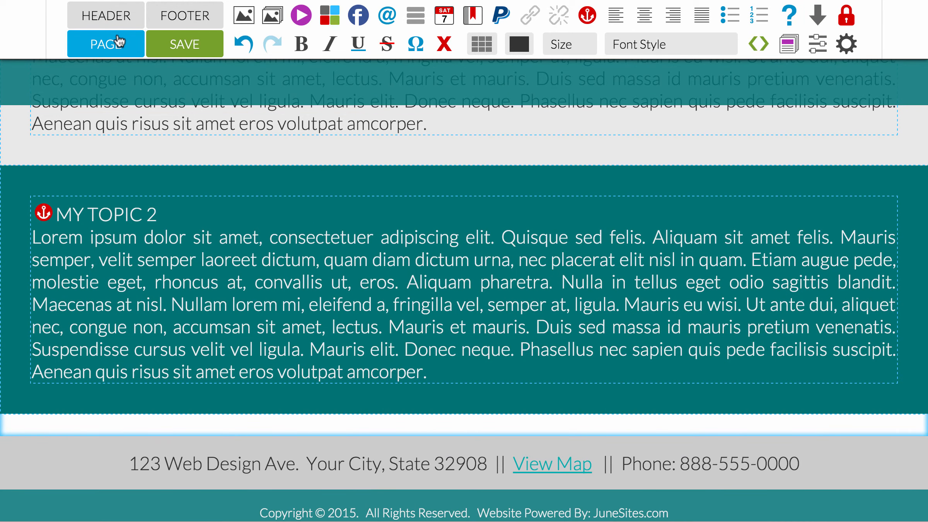
pyautogui.click(45, 214)
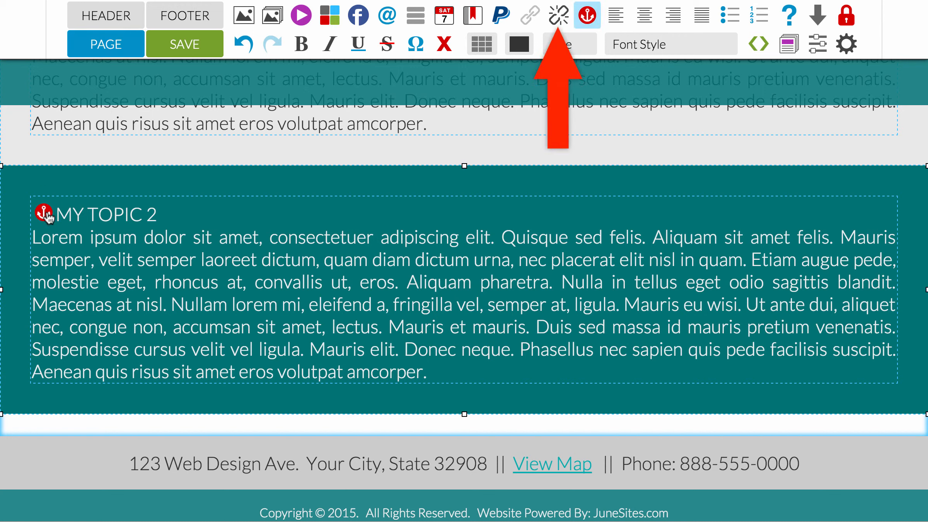